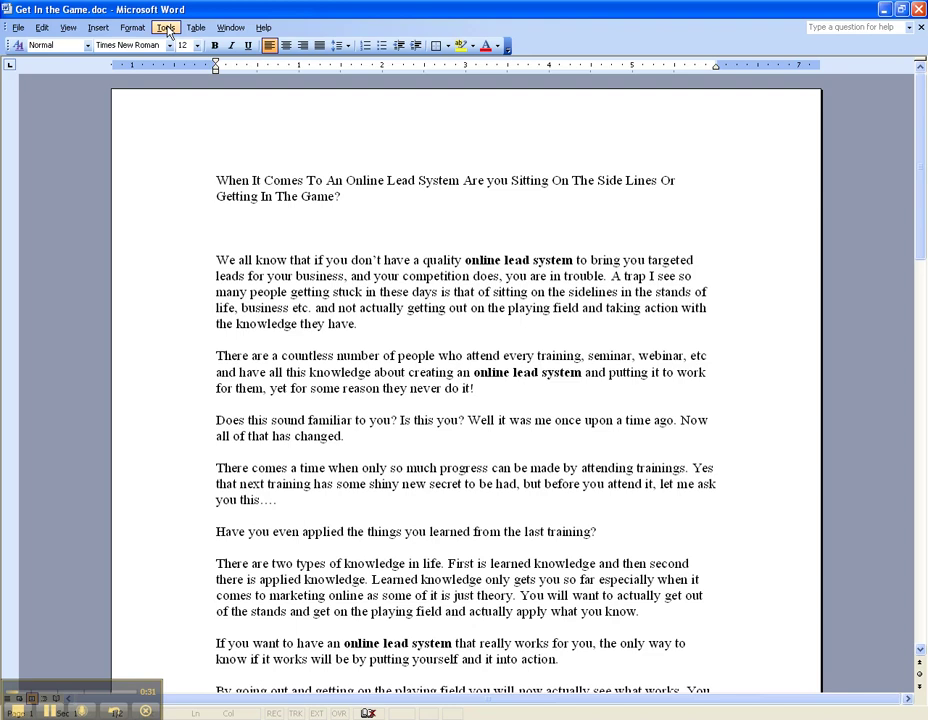
Use AutoSummarize to highlight the document's key points at 25% of the original.
{"action": "left_click", "coordinate": [167, 29]}
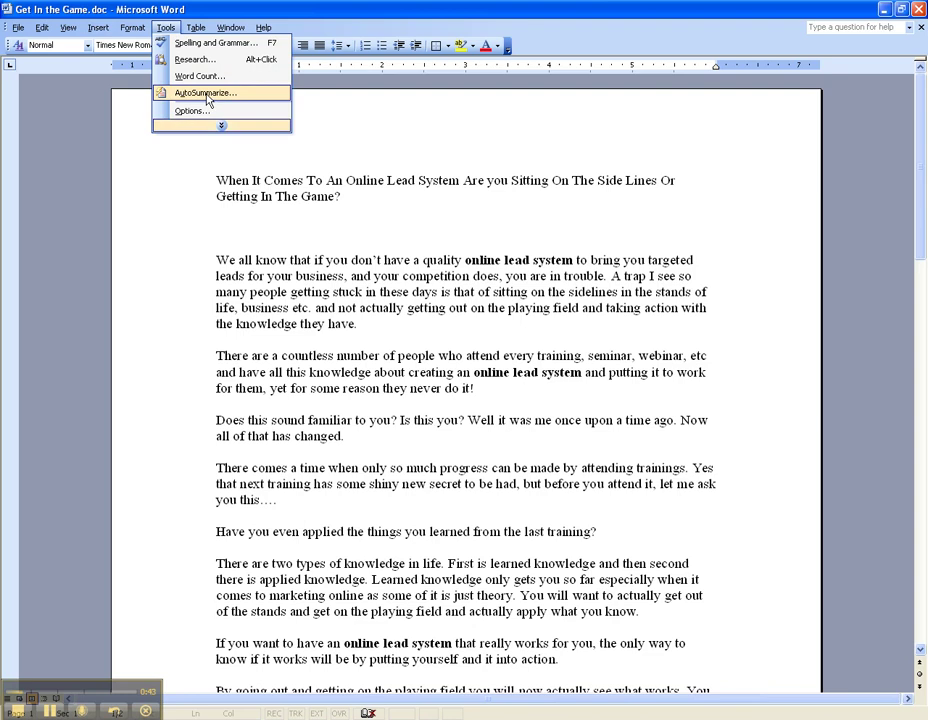
{"action": "left_click", "coordinate": [207, 95]}
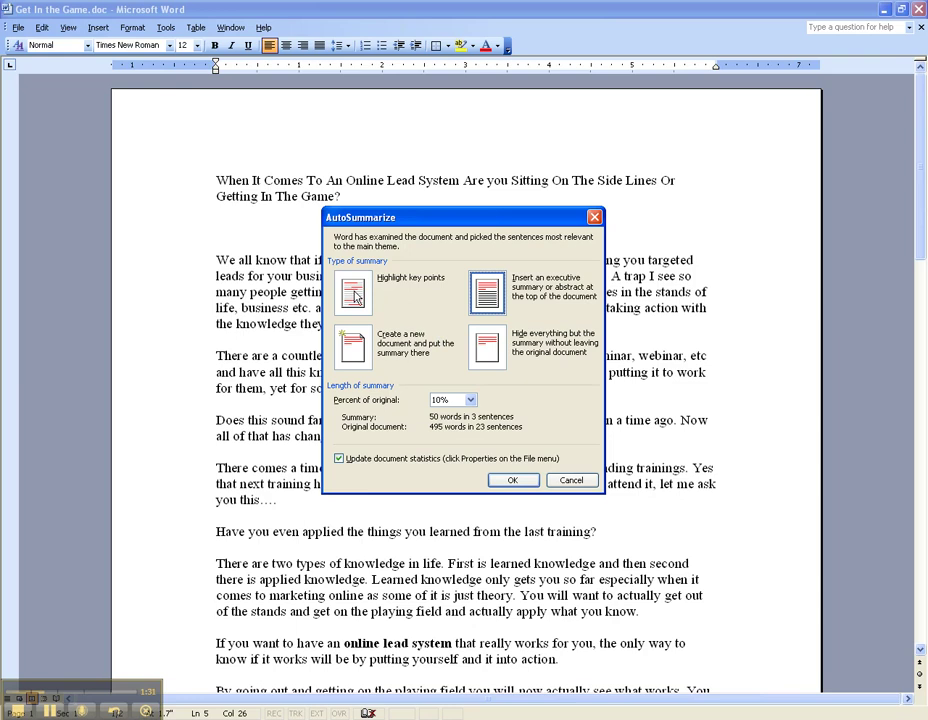
{"action": "left_click", "coordinate": [356, 296]}
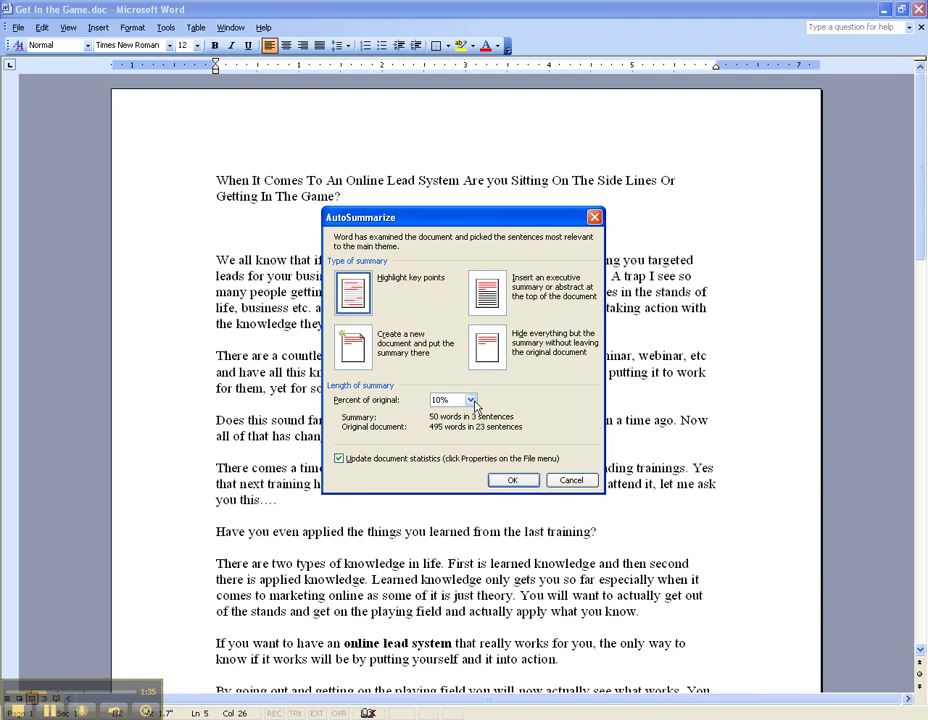
{"action": "left_click", "coordinate": [471, 400]}
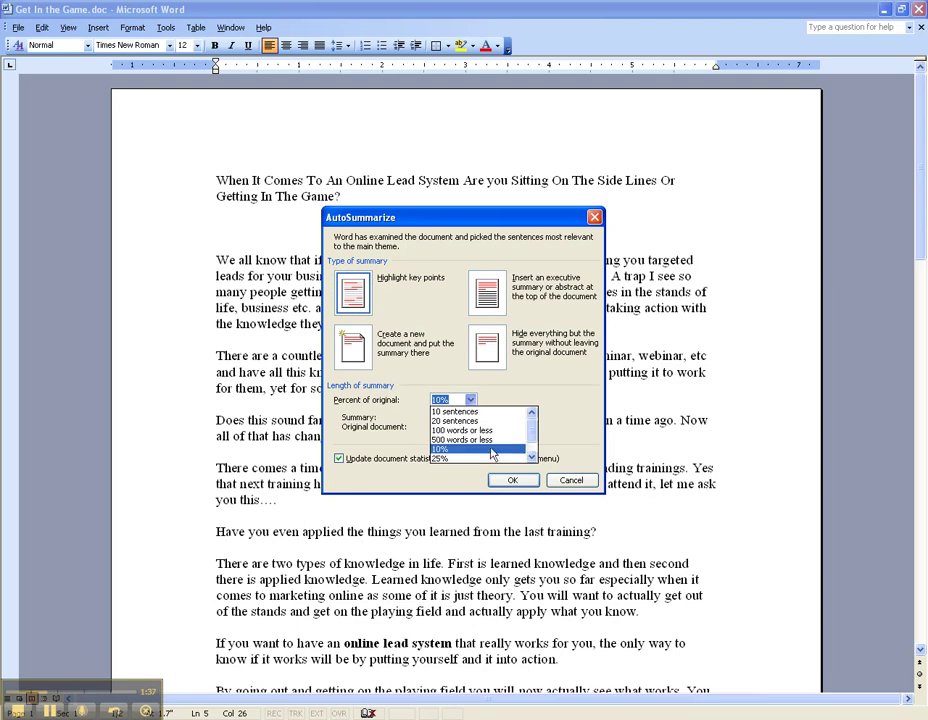
{"action": "left_click", "coordinate": [533, 437]}
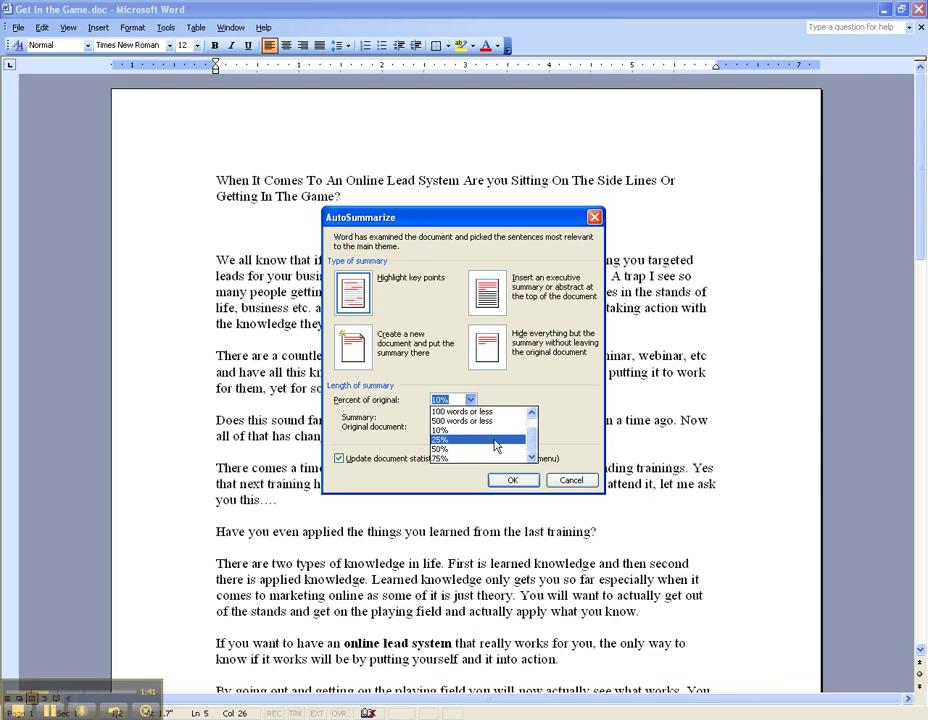
{"action": "left_click", "coordinate": [496, 440]}
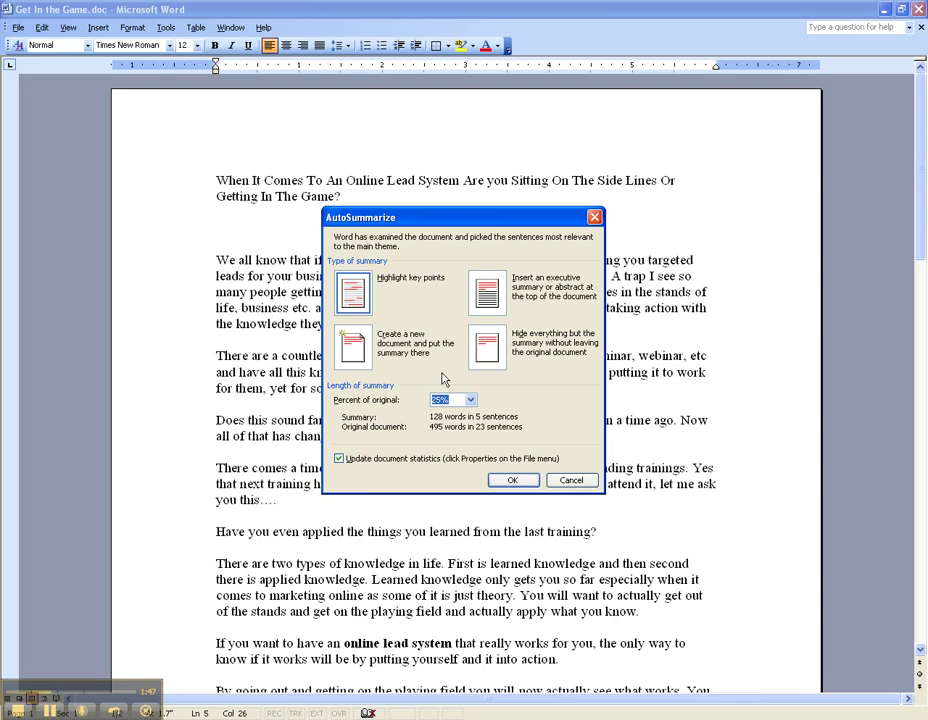
{"action": "left_click", "coordinate": [510, 481]}
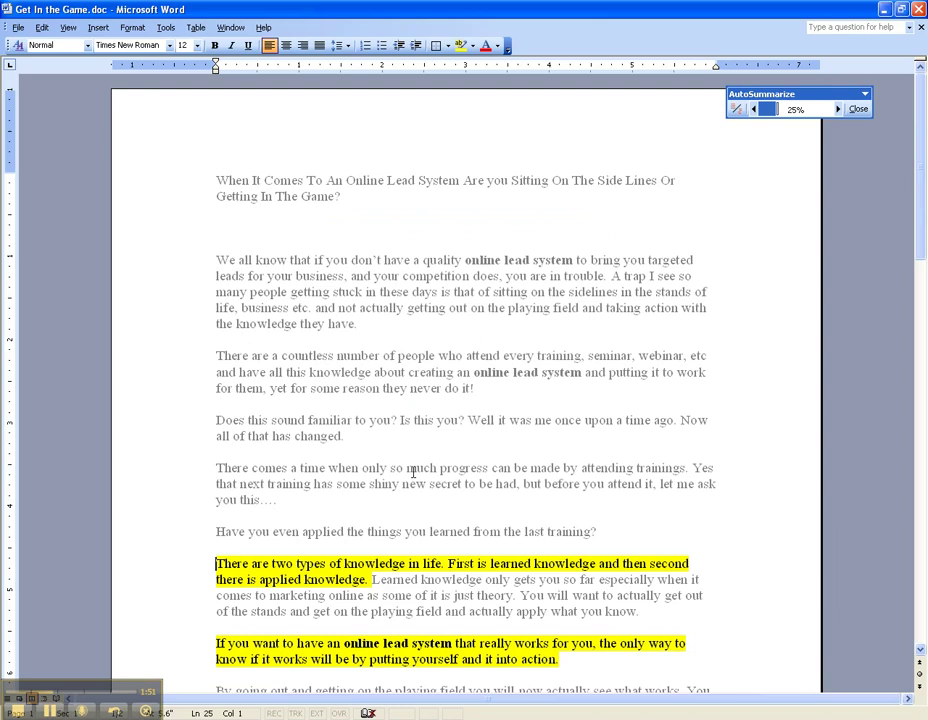
Review the highlighted key points, reduce the summary to 10% of the original, and close the AutoSummarize view.
{"action": "scroll", "coordinate": [300, 345], "scroll_direction": "down", "scroll_amount": 3}
{"action": "scroll", "coordinate": [345, 390], "scroll_direction": "down", "scroll_amount": 8}
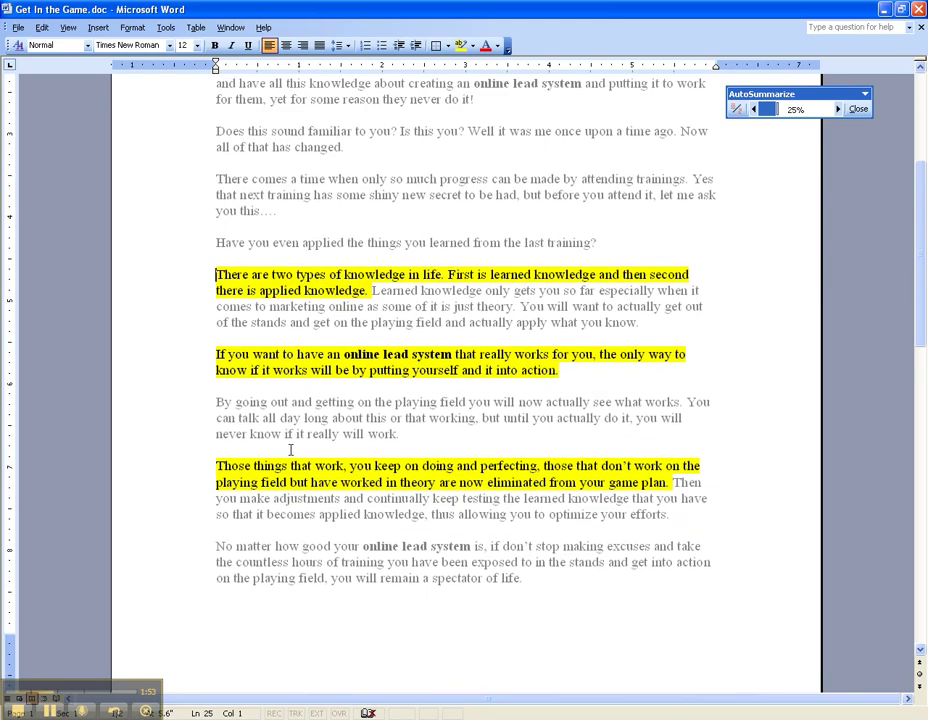
{"action": "scroll", "coordinate": [297, 443], "scroll_direction": "up", "scroll_amount": 3}
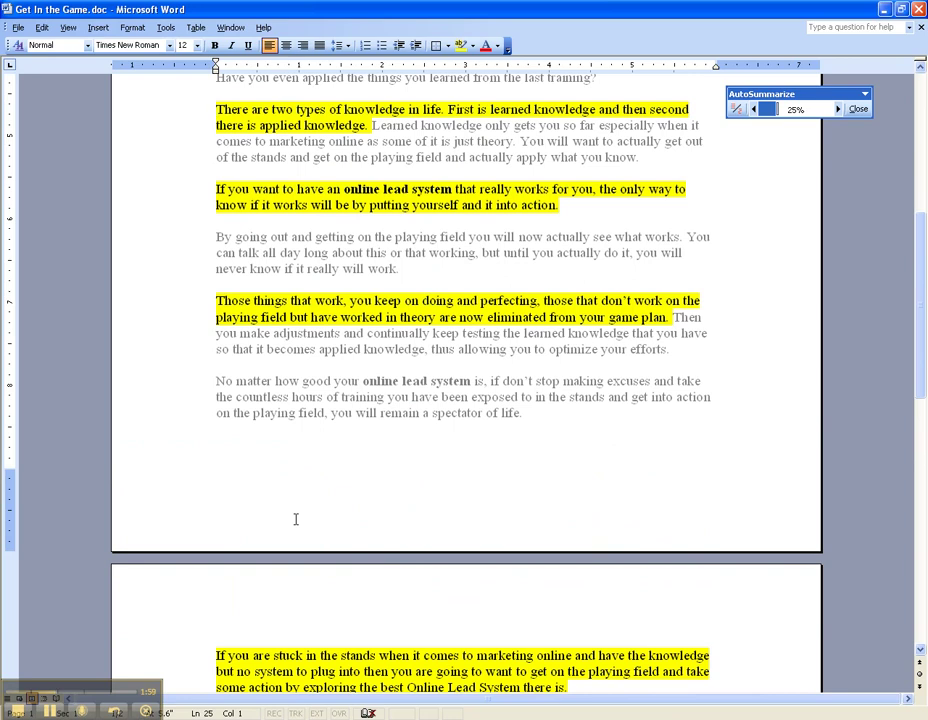
{"action": "scroll", "coordinate": [296, 519], "scroll_direction": "up", "scroll_amount": 2}
{"action": "scroll", "coordinate": [750, 300], "scroll_direction": "down", "scroll_amount": 5}
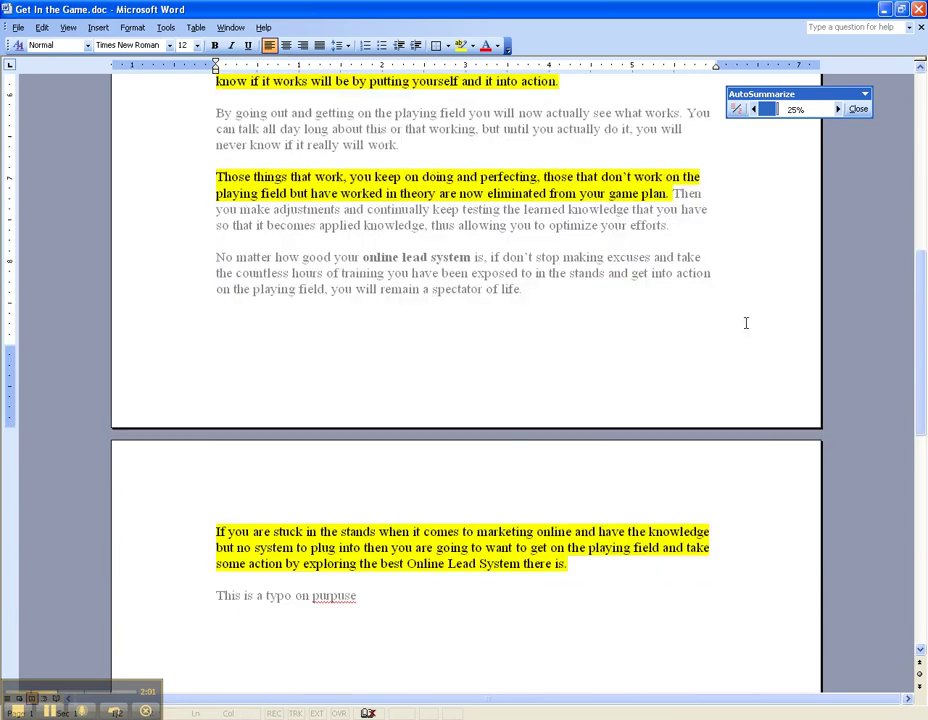
{"action": "scroll", "coordinate": [745, 323], "scroll_direction": "up", "scroll_amount": 2}
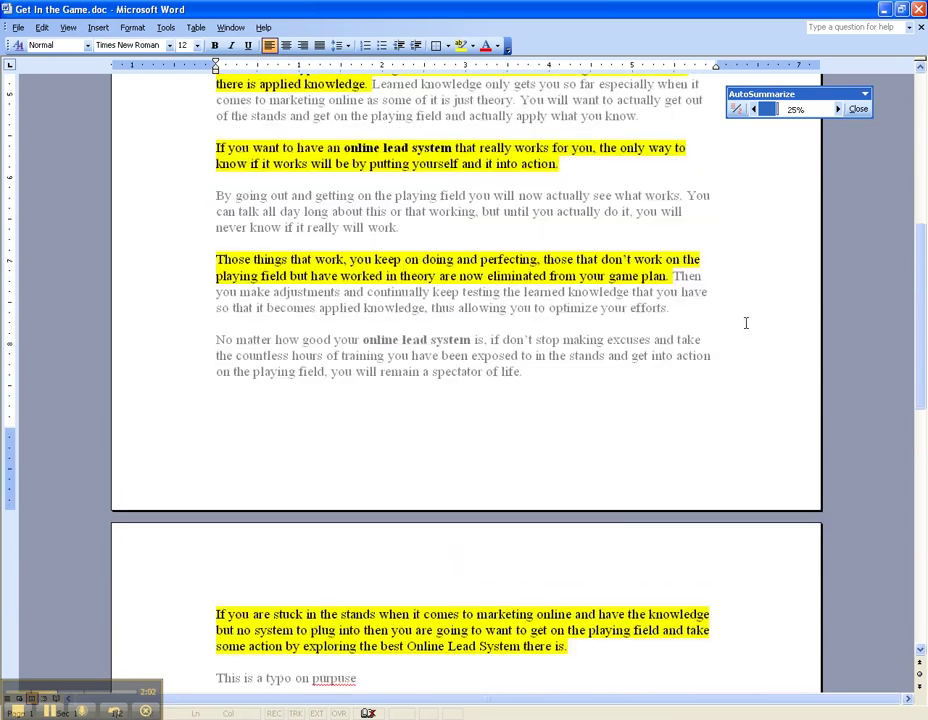
{"action": "left_click", "coordinate": [755, 112]}
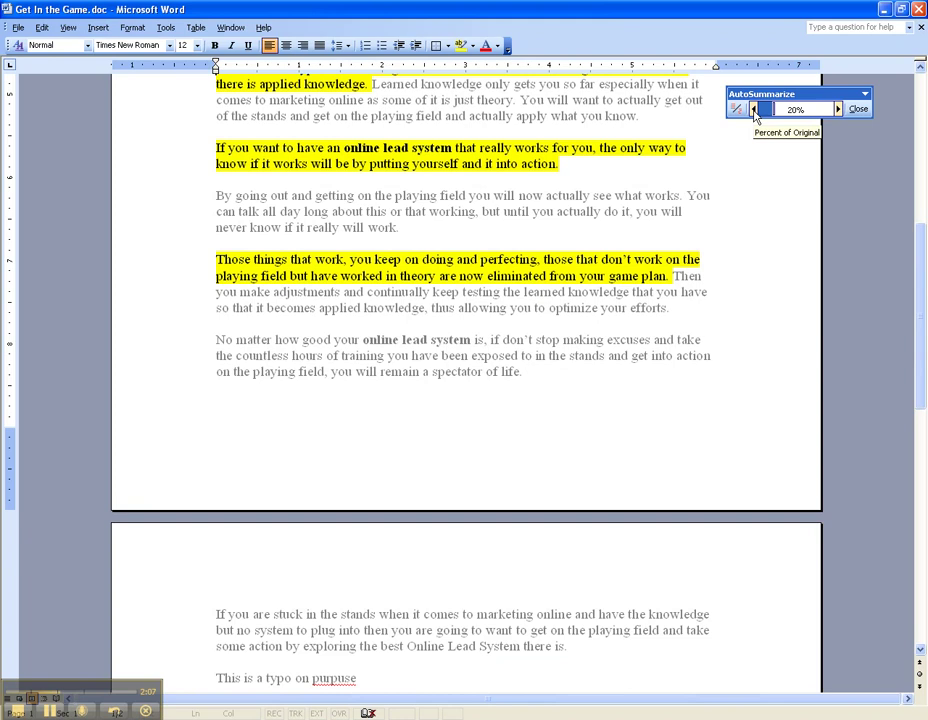
{"action": "left_click", "coordinate": [755, 112]}
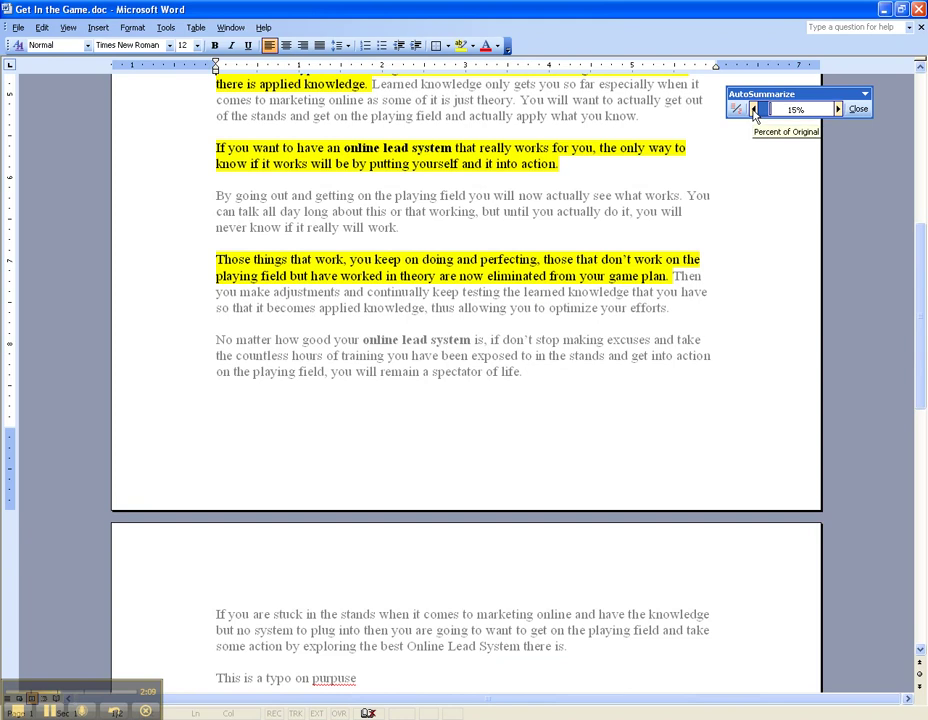
{"action": "left_click", "coordinate": [755, 112]}
{"action": "scroll", "coordinate": [729, 321], "scroll_direction": "up", "scroll_amount": 3}
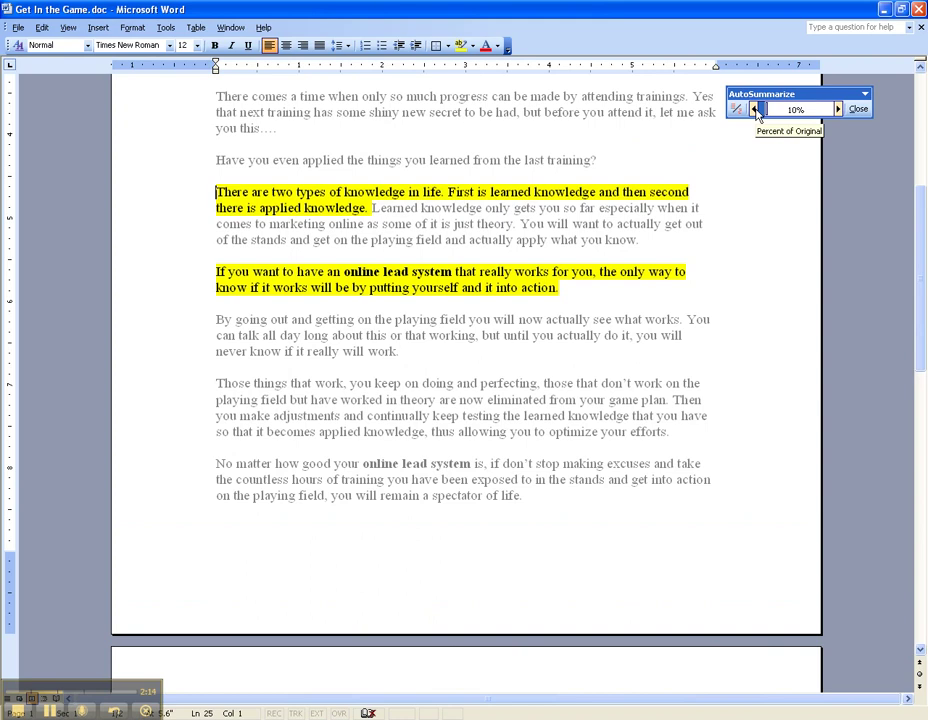
{"action": "left_click", "coordinate": [858, 110]}
{"action": "scroll", "coordinate": [541, 399], "scroll_direction": "up", "scroll_amount": 8}
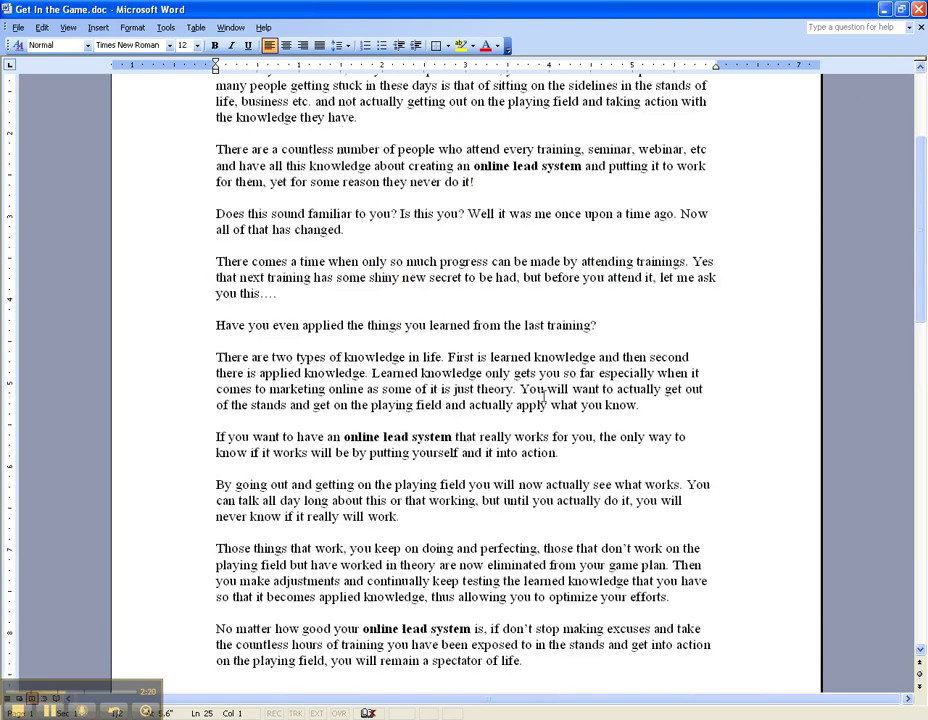
Try inserting an AutoSummarize executive summary at 25% of the original above the article, and undo the insertion.
{"action": "left_click", "coordinate": [165, 27]}
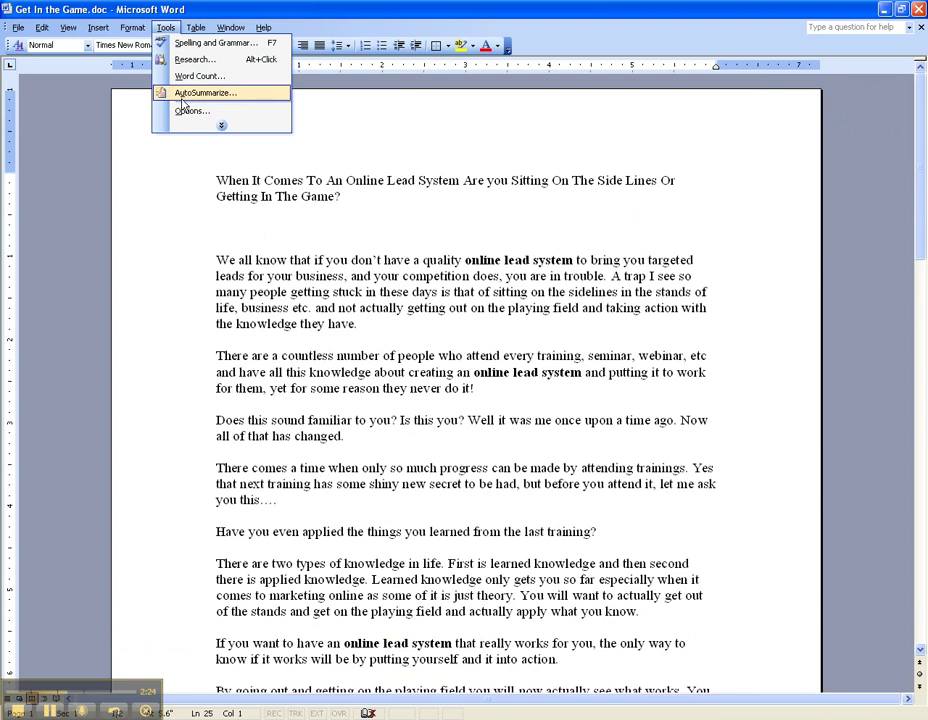
{"action": "left_click", "coordinate": [184, 94]}
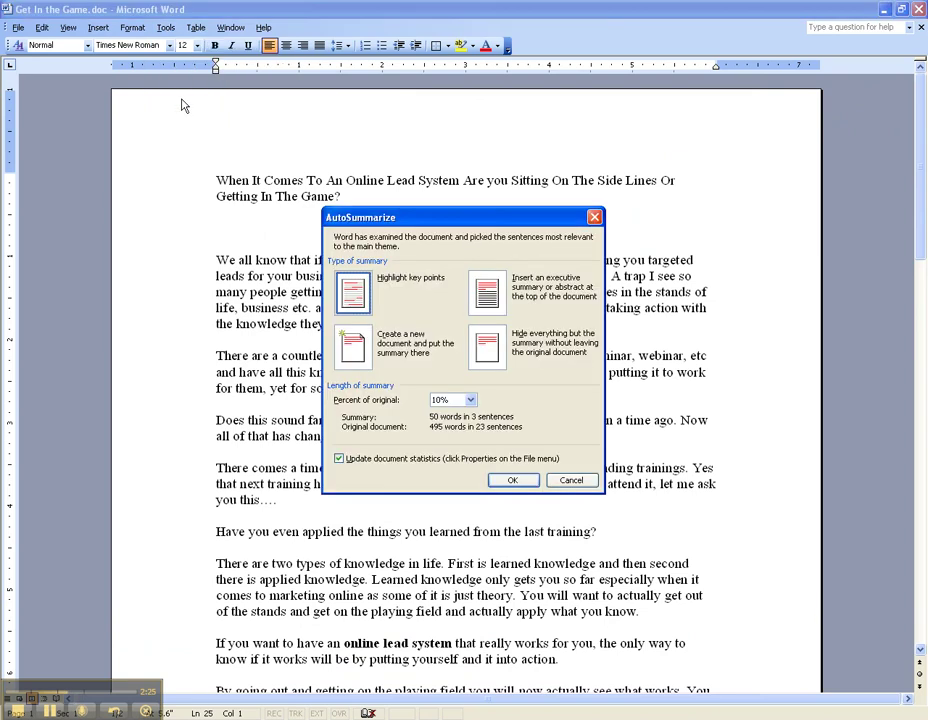
{"action": "left_click", "coordinate": [488, 302]}
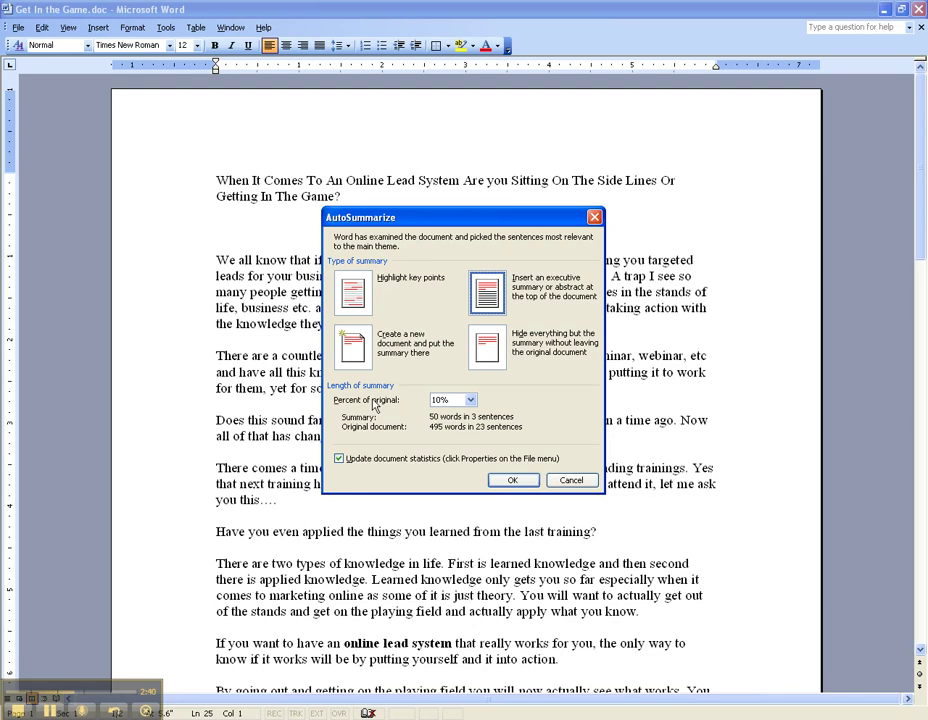
{"action": "left_click", "coordinate": [470, 400]}
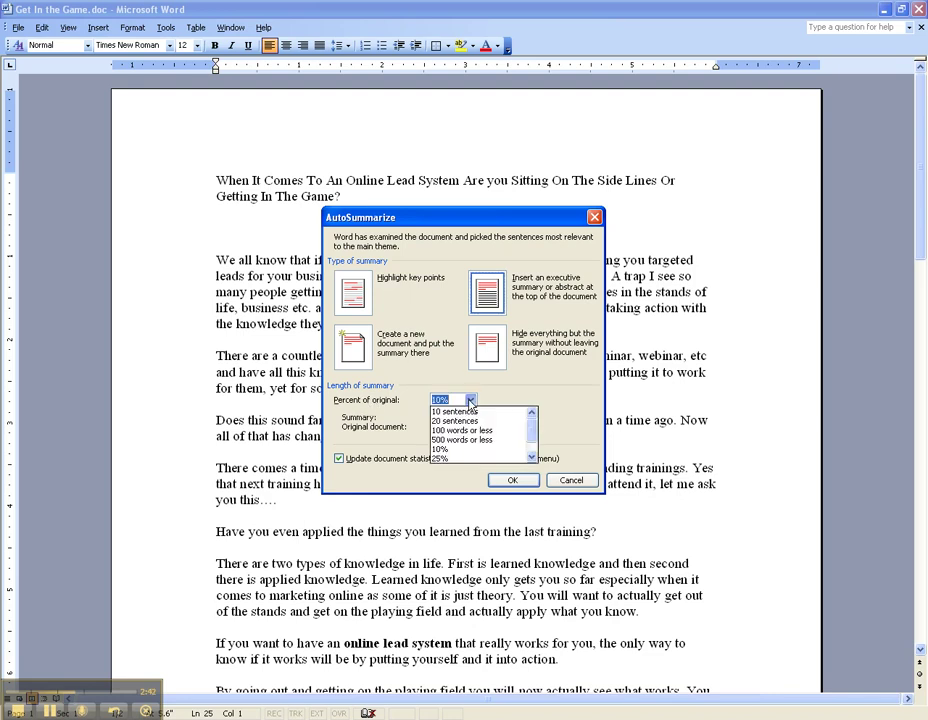
{"action": "left_click", "coordinate": [463, 458]}
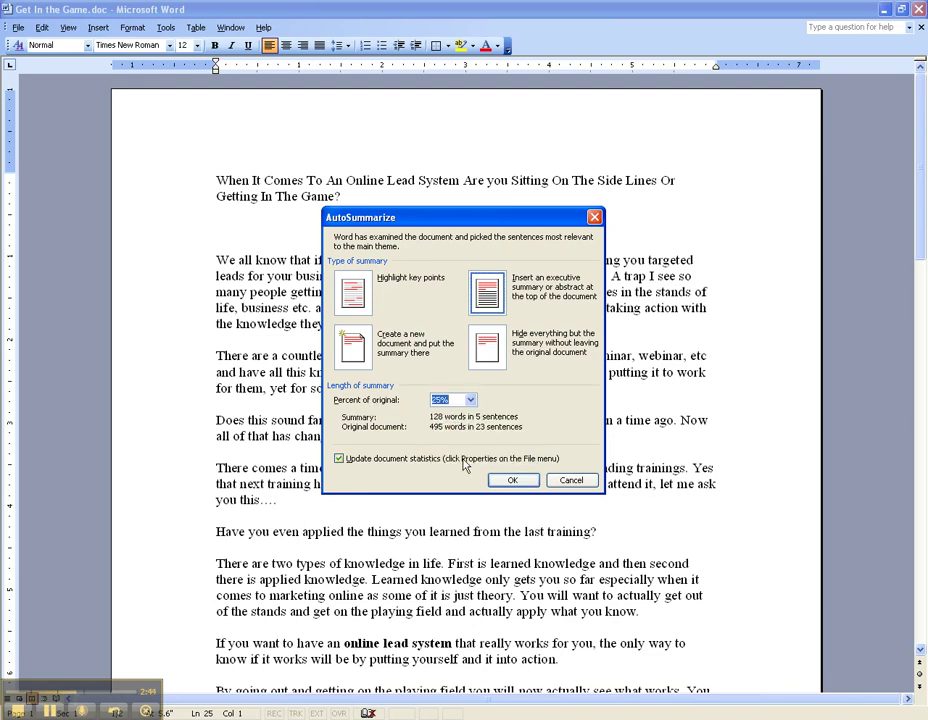
{"action": "left_click", "coordinate": [511, 481]}
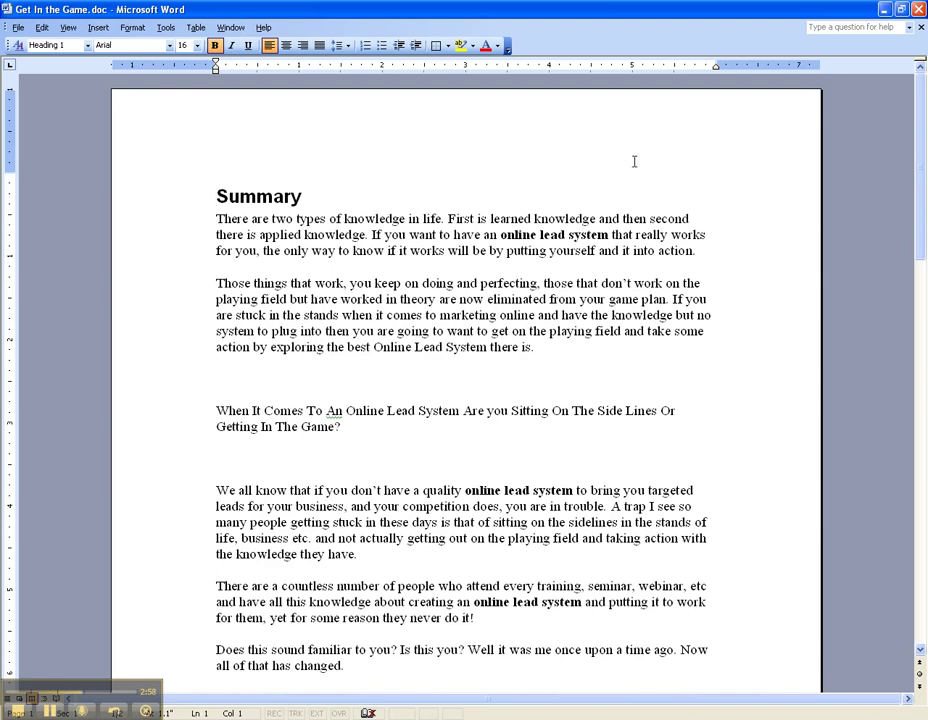
{"action": "key", "text": "ctrl+z"}
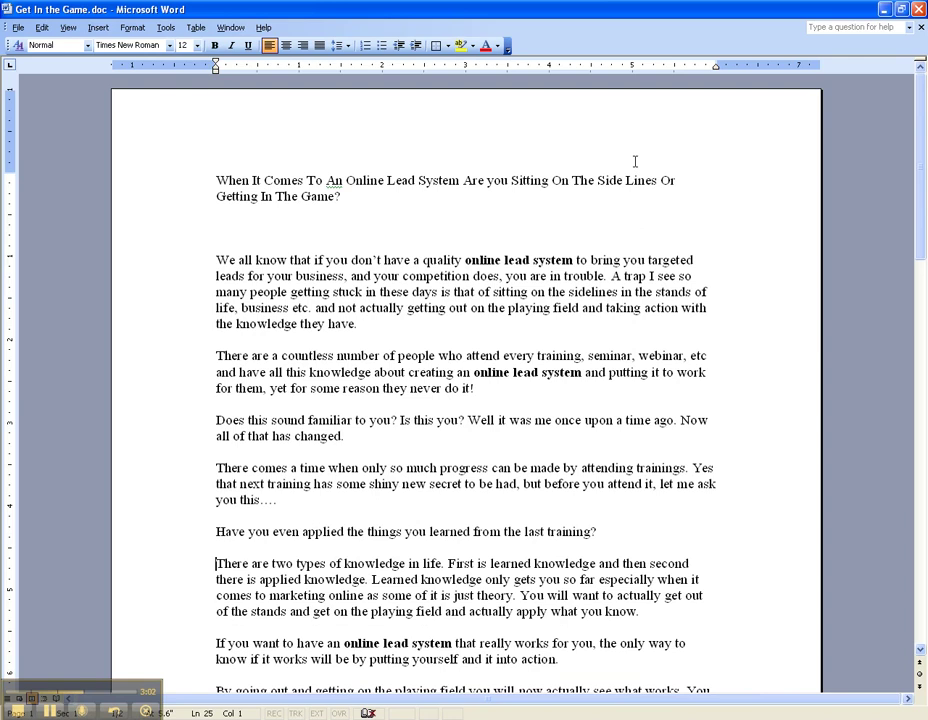
Insert an AutoSummarize executive summary at the start of the document, with its length set to 10% of the original.
{"action": "left_click", "coordinate": [165, 28]}
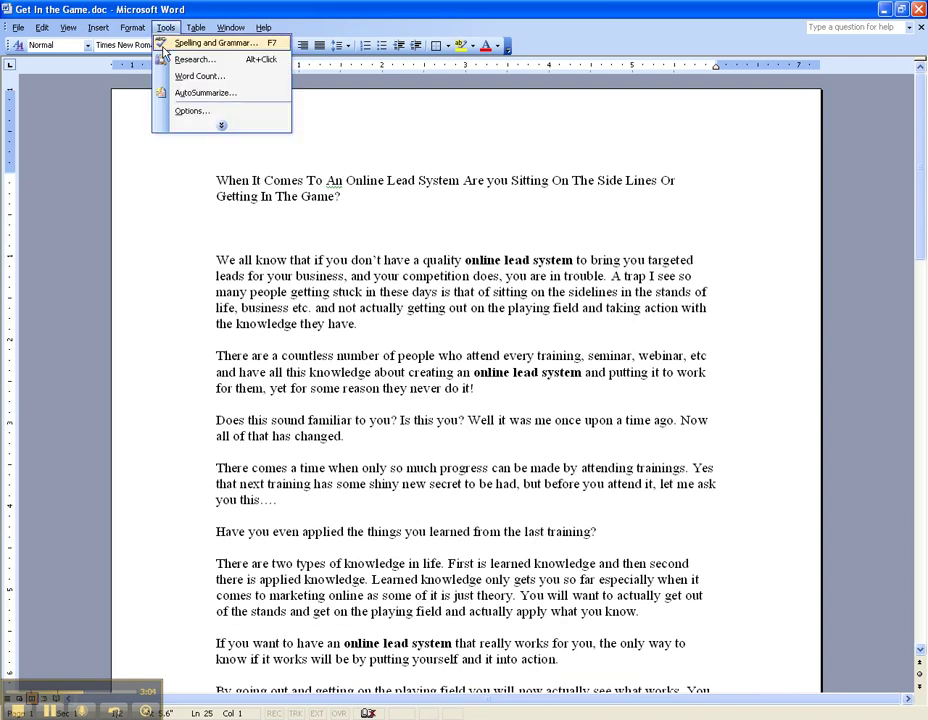
{"action": "left_click", "coordinate": [170, 91]}
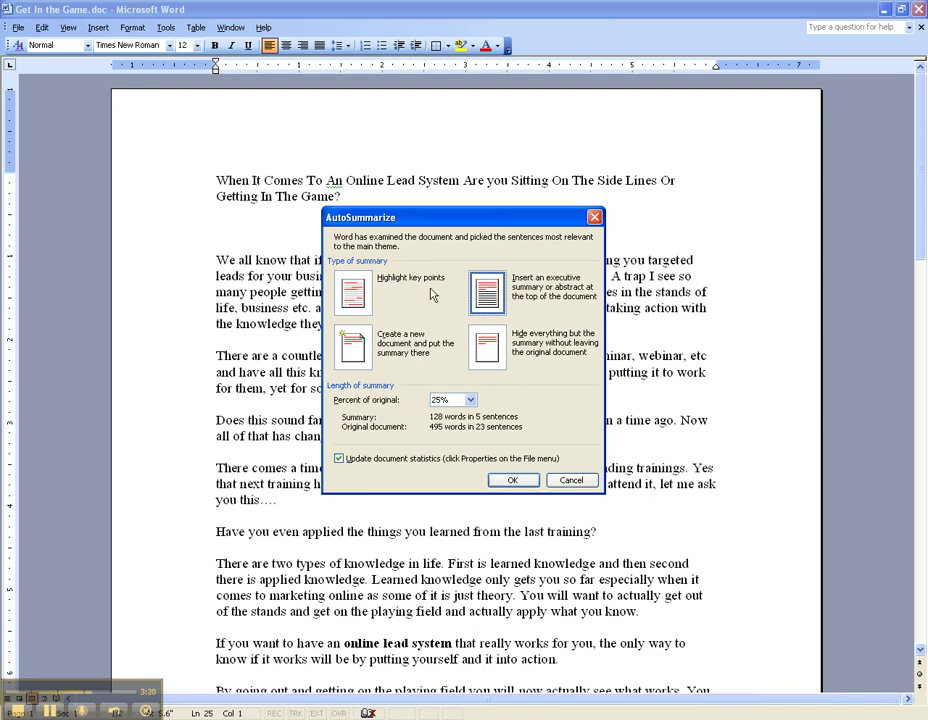
{"action": "left_click", "coordinate": [357, 288]}
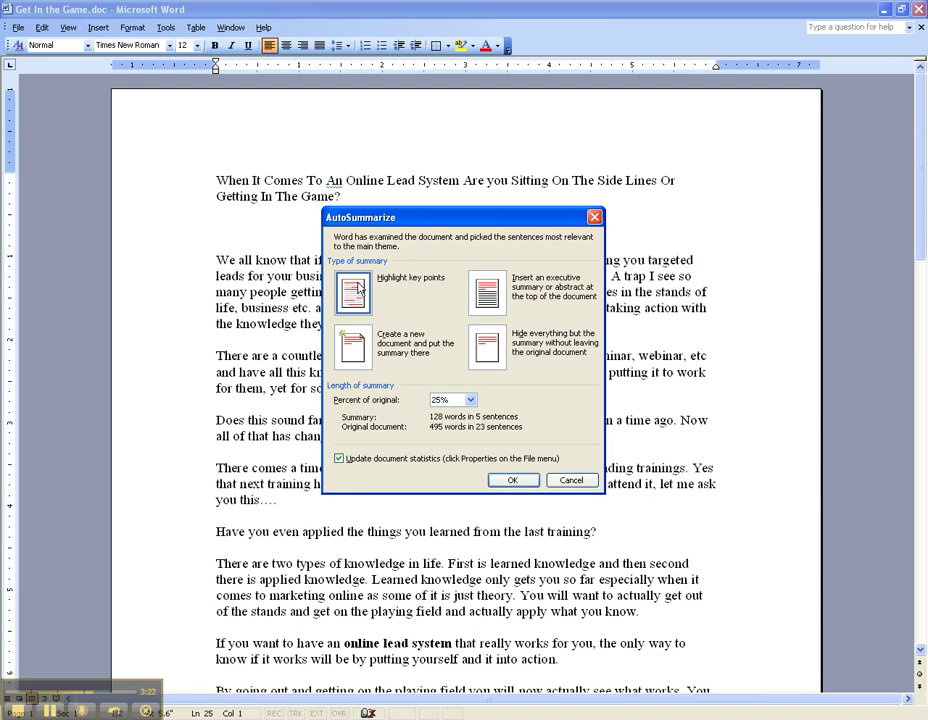
{"action": "left_click", "coordinate": [488, 305]}
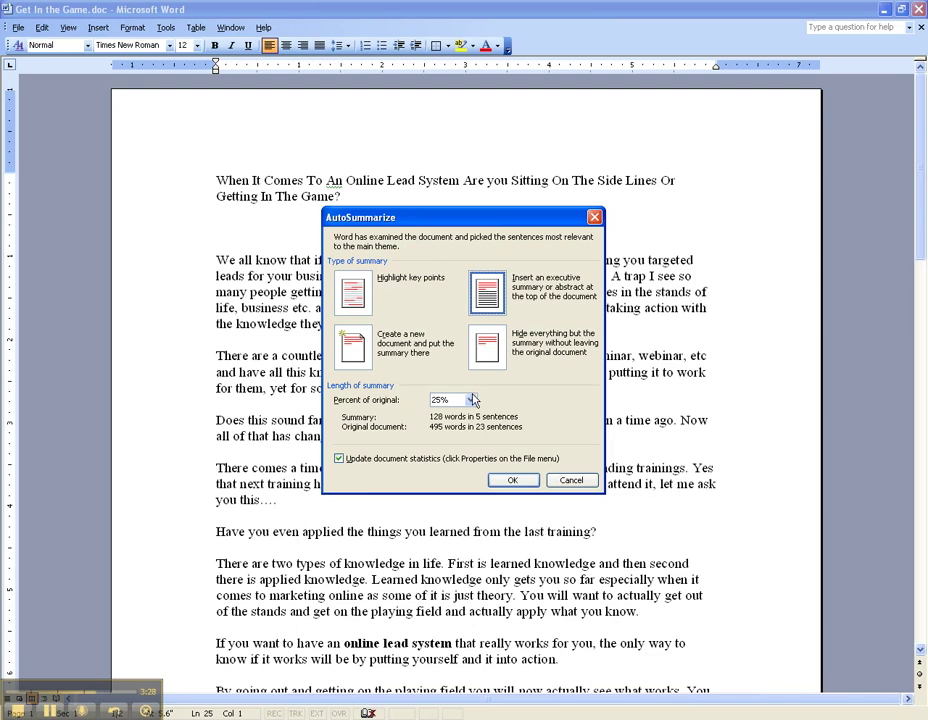
{"action": "left_click", "coordinate": [471, 399]}
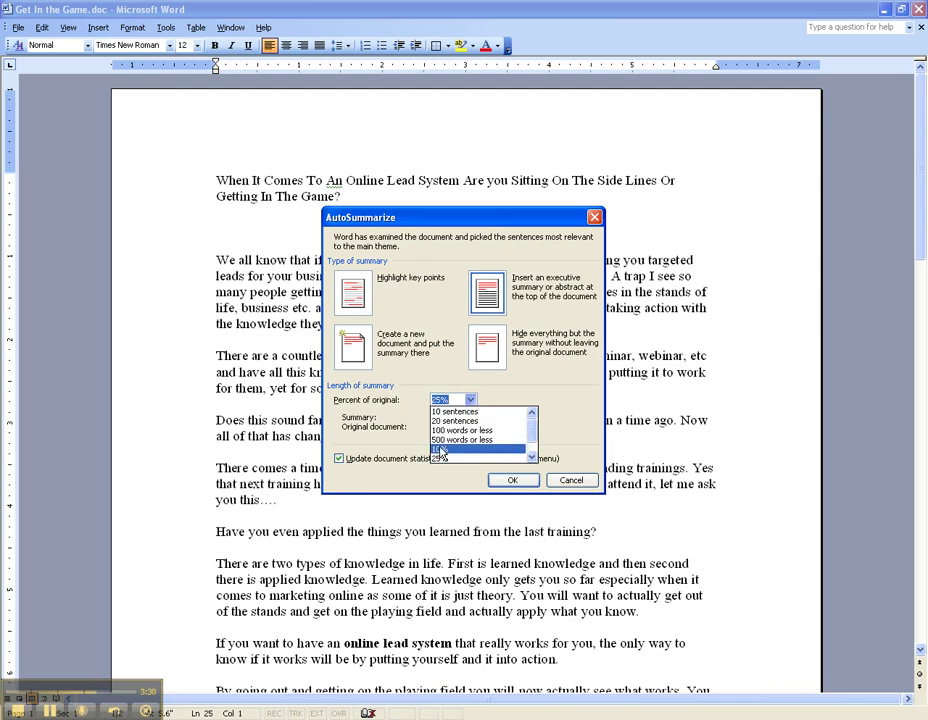
{"action": "left_click", "coordinate": [440, 449]}
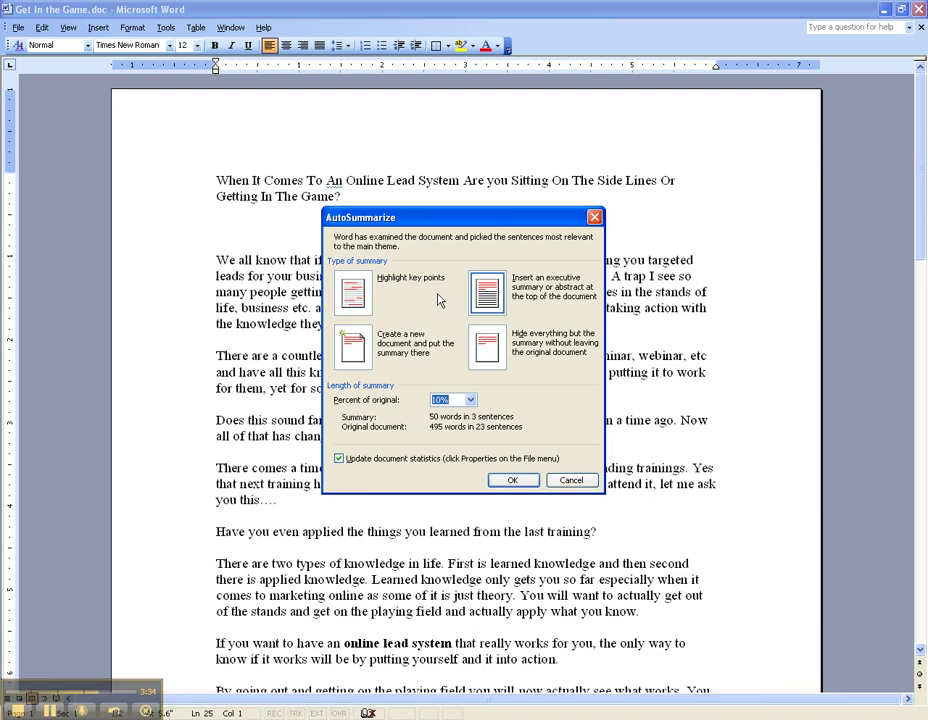
{"action": "left_click", "coordinate": [513, 482]}
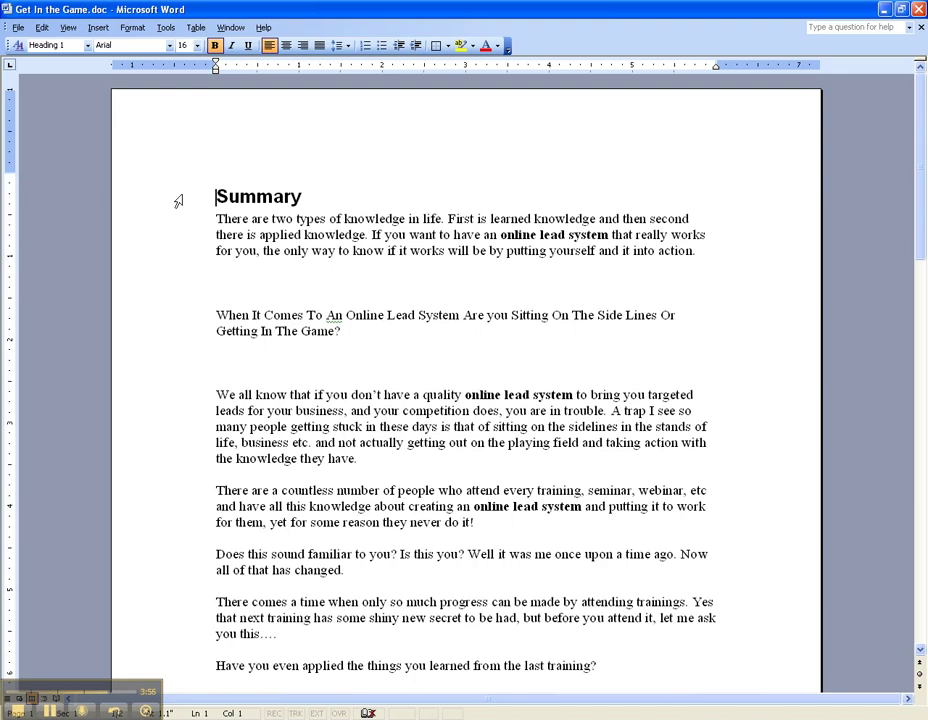
{"action": "left_click", "coordinate": [165, 27]}
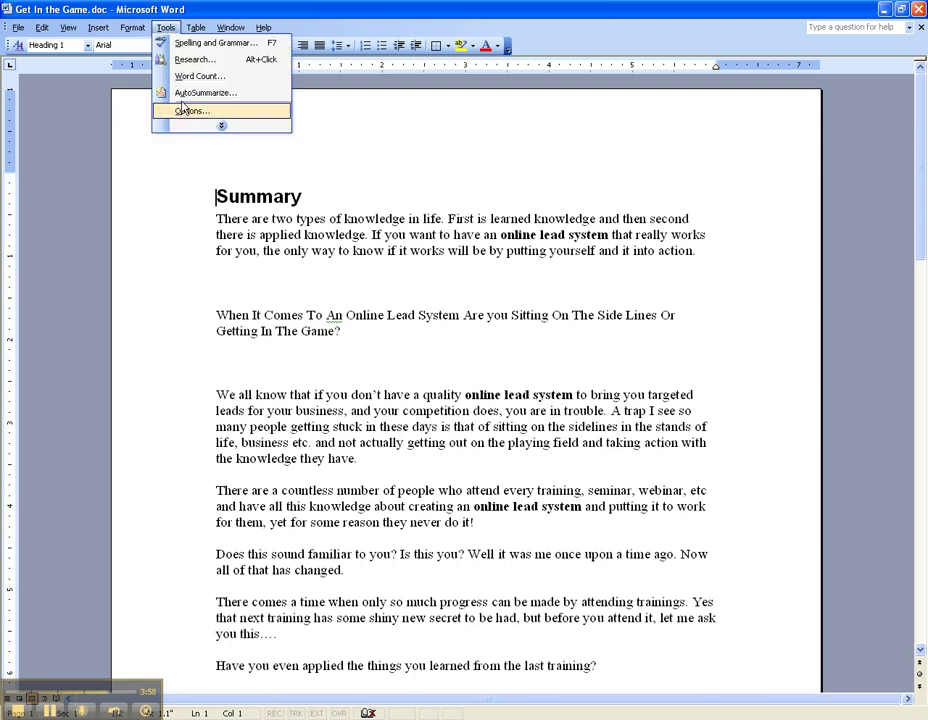
{"action": "left_click", "coordinate": [540, 363]}
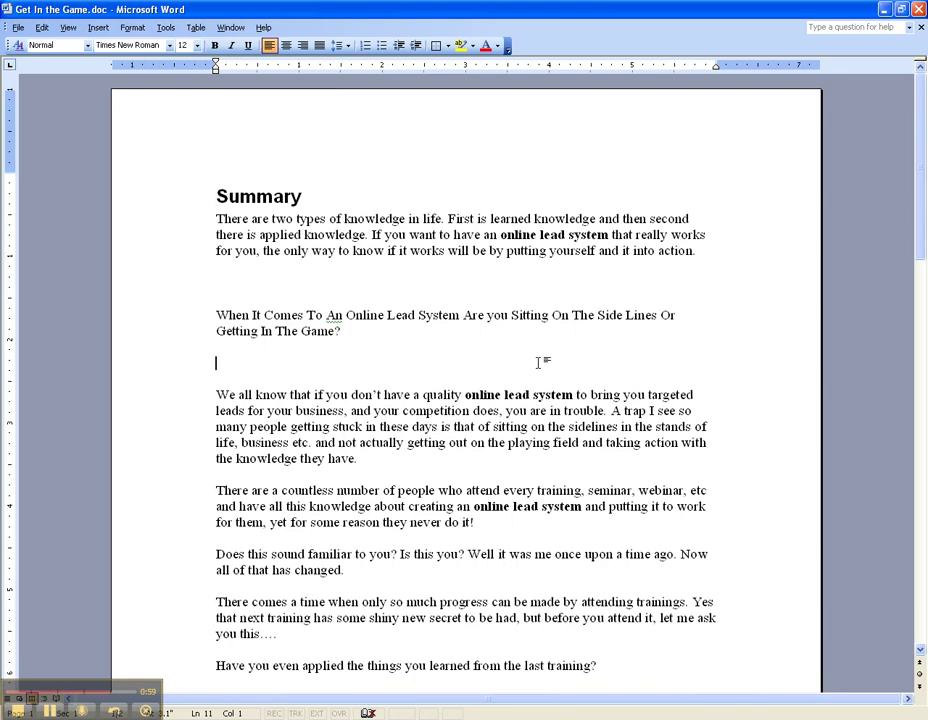